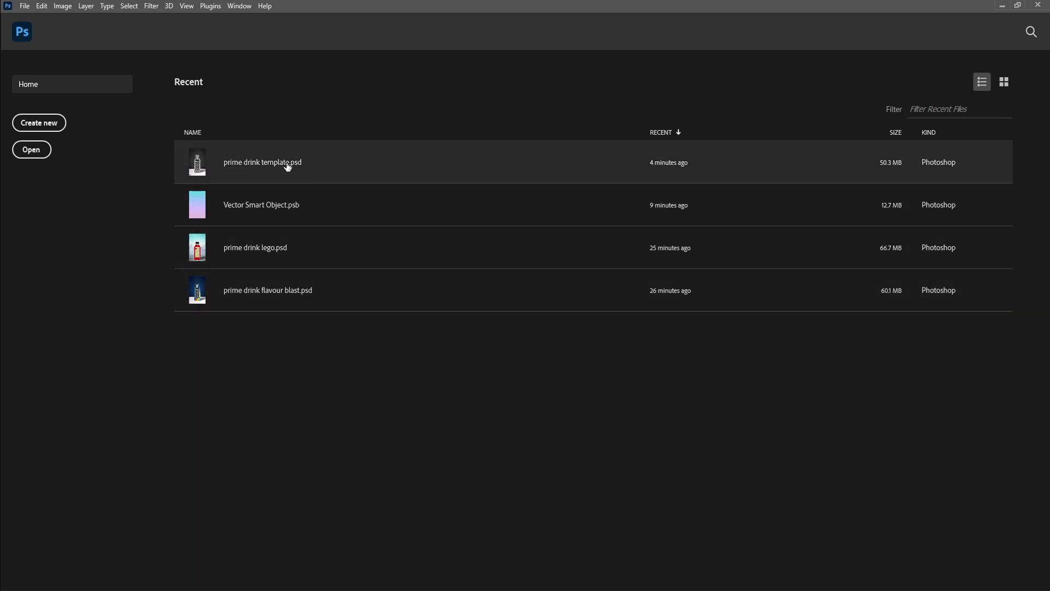
- Open the PRIME template, show the INPUT YOUR DESIGN layer and open its smart object
{"action": "left_click", "coordinate": [308, 167]}
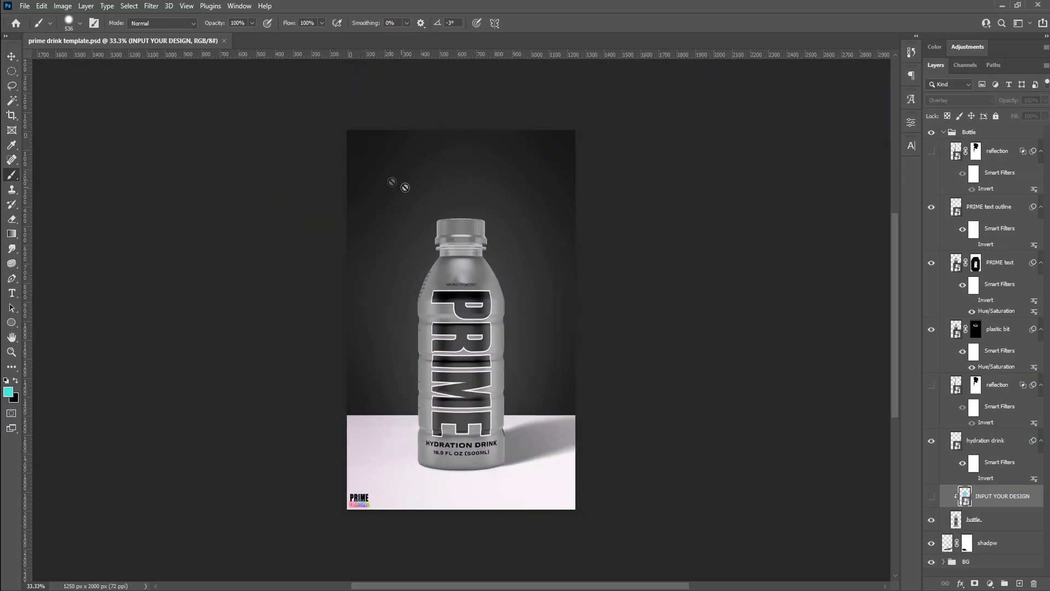
{"action": "left_click", "coordinate": [932, 497]}
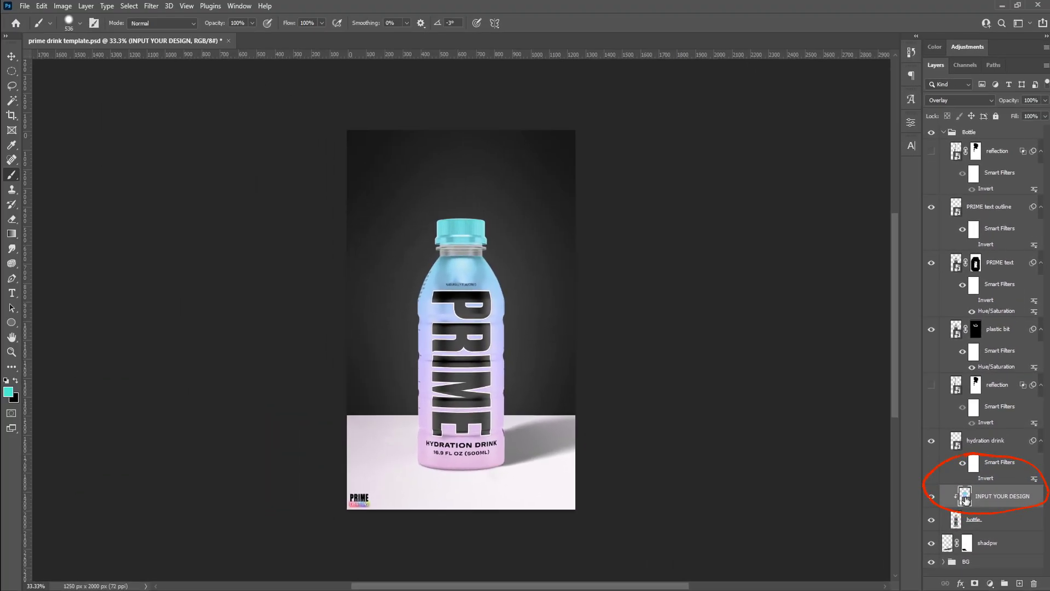
{"action": "double_click", "coordinate": [966, 496]}
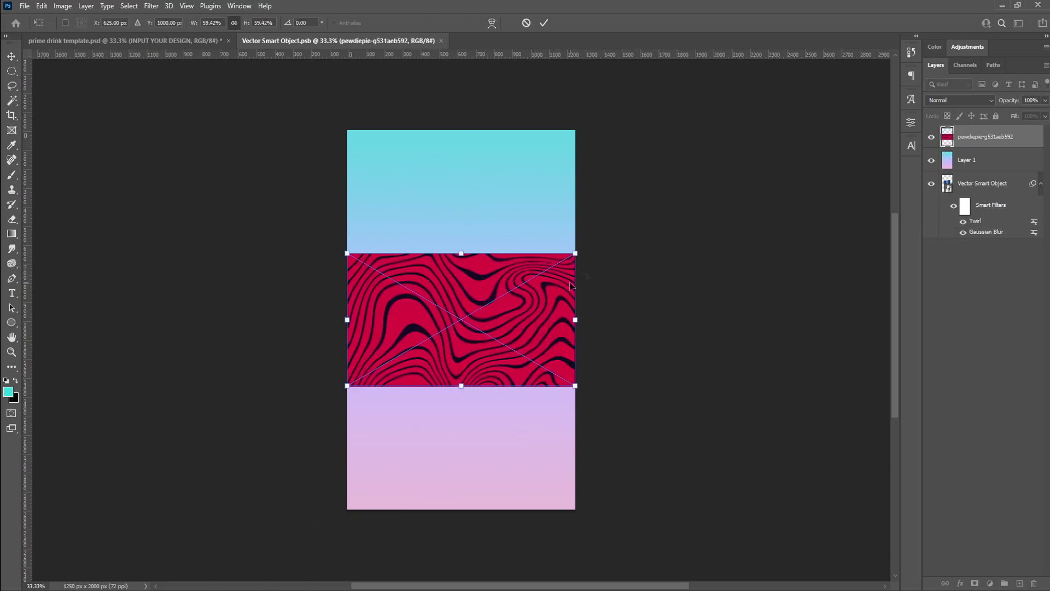
- Rotate the swirl texture -90° and scale it to 105.8% to fill the canvas
{"action": "left_click_drag", "start_coordinate": [594, 291], "coordinate": [424, 165]}
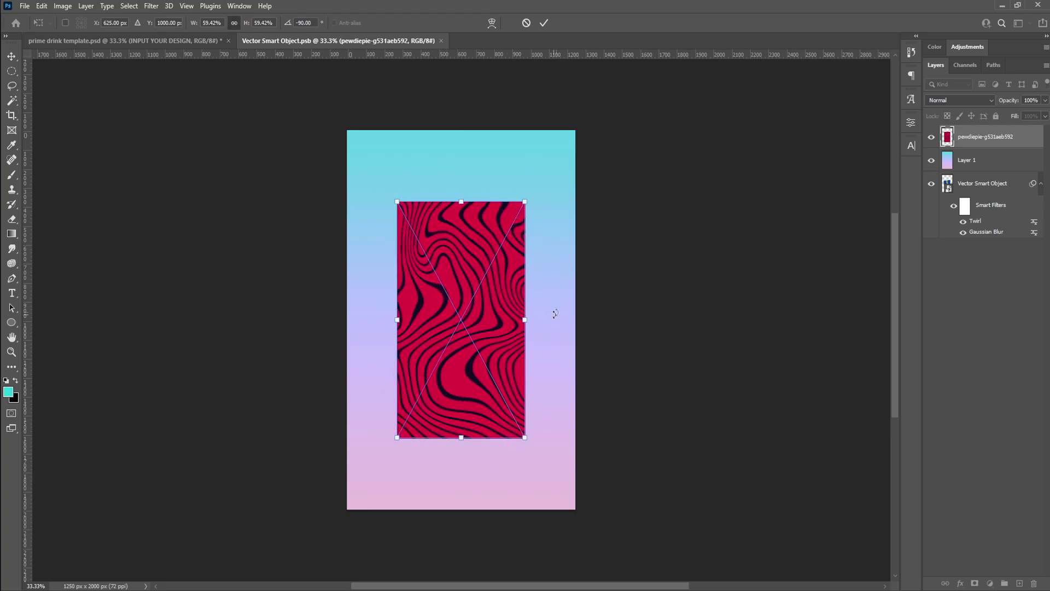
{"action": "left_click_drag", "start_coordinate": [525, 319], "coordinate": [575, 319]}
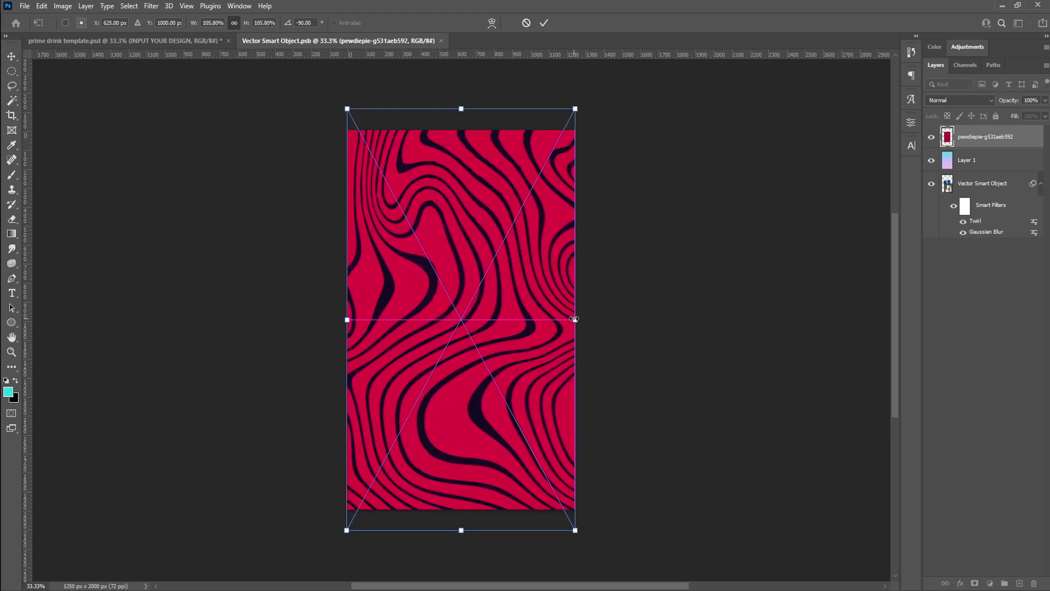
{"action": "left_click", "coordinate": [544, 24]}
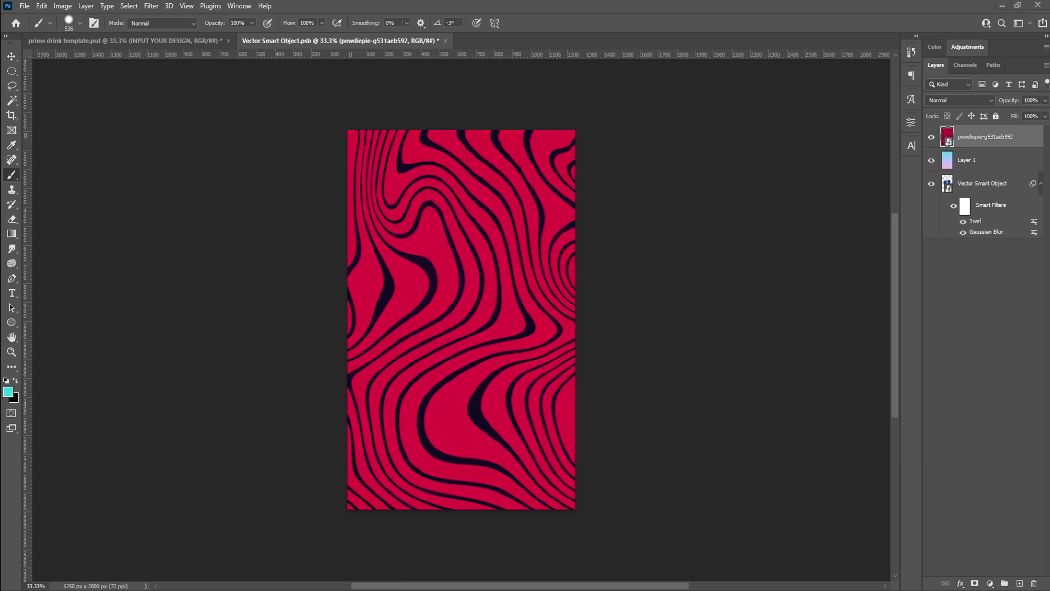
- Save and close the swirl design, then reopen the design smart object
{"action": "key", "text": "ctrl+s"}
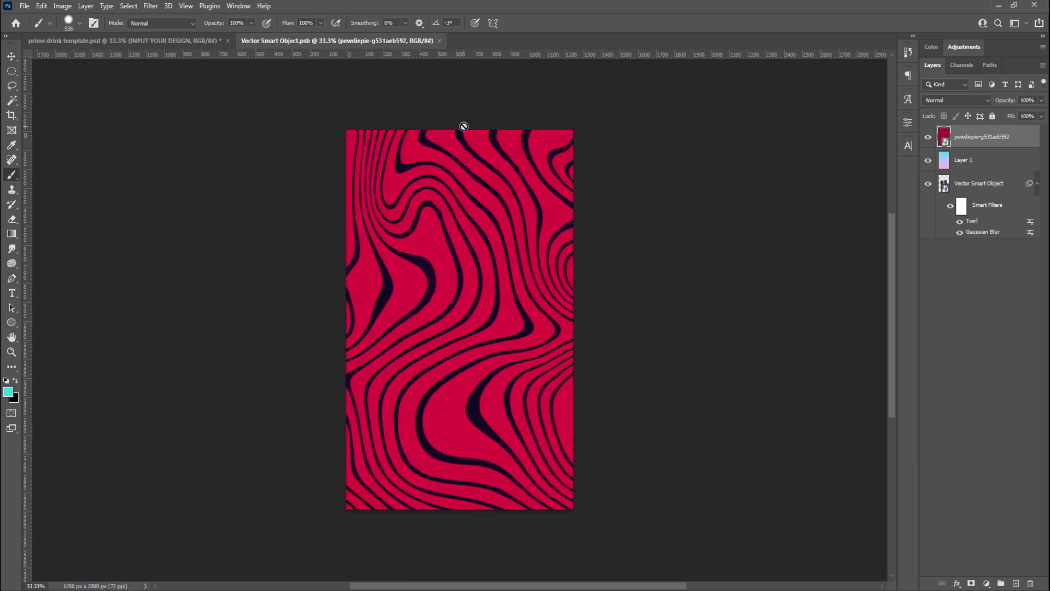
{"action": "left_click", "coordinate": [440, 40]}
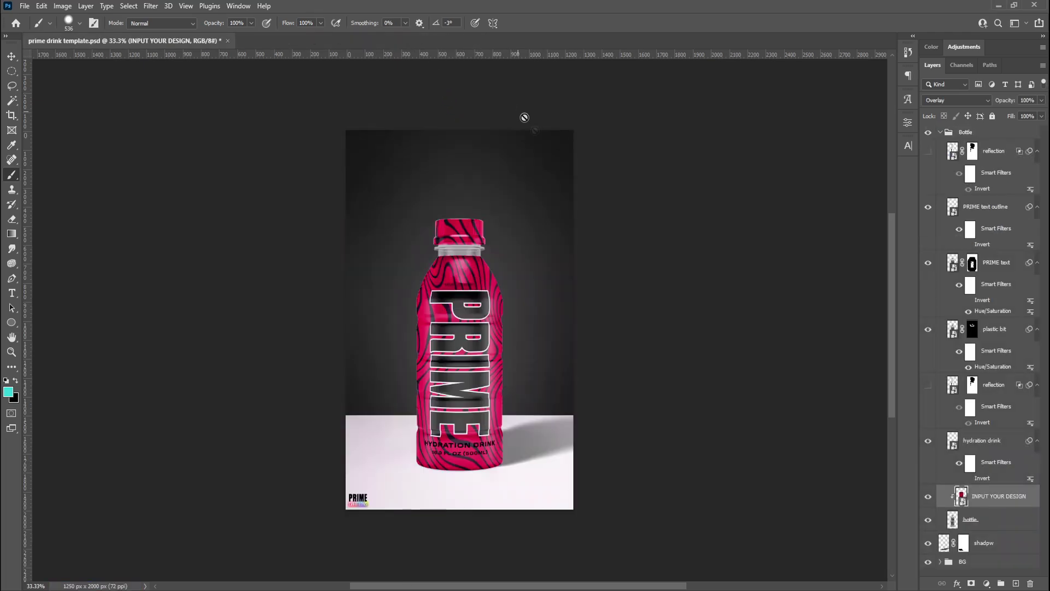
{"action": "scroll", "coordinate": [478, 282], "scroll_direction": "up", "scroll_amount": 2}
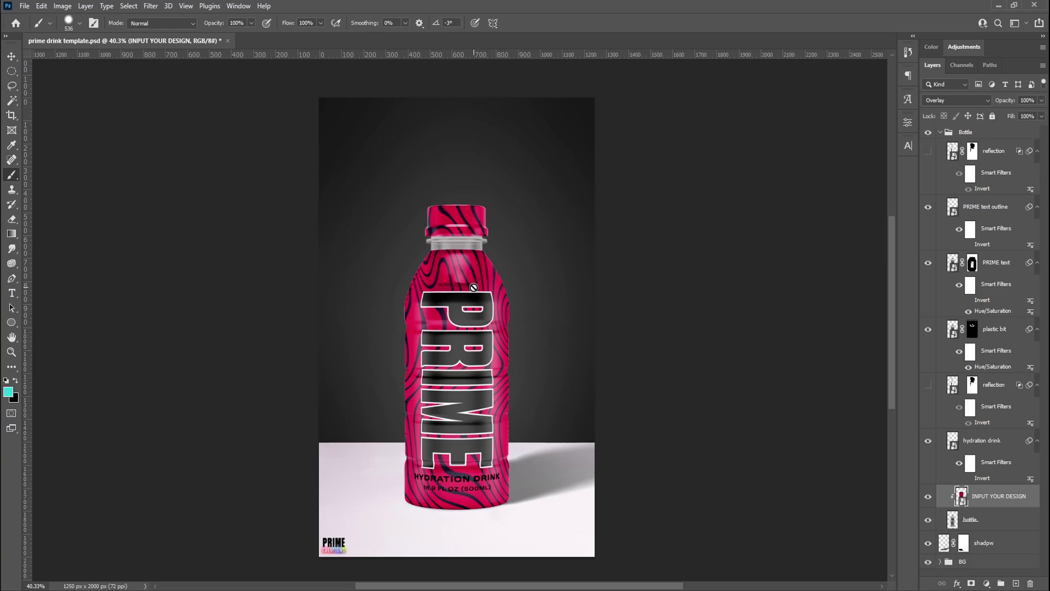
{"action": "double_click", "coordinate": [960, 497]}
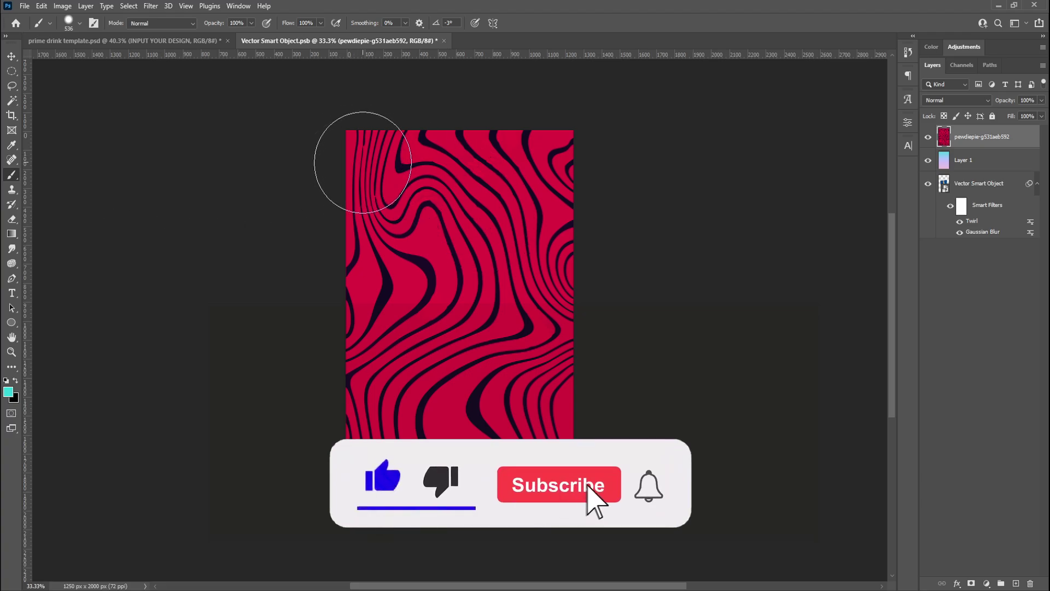
- Paint a black cap band across the design's top, save it and close the document
{"action": "key", "text": "x"}
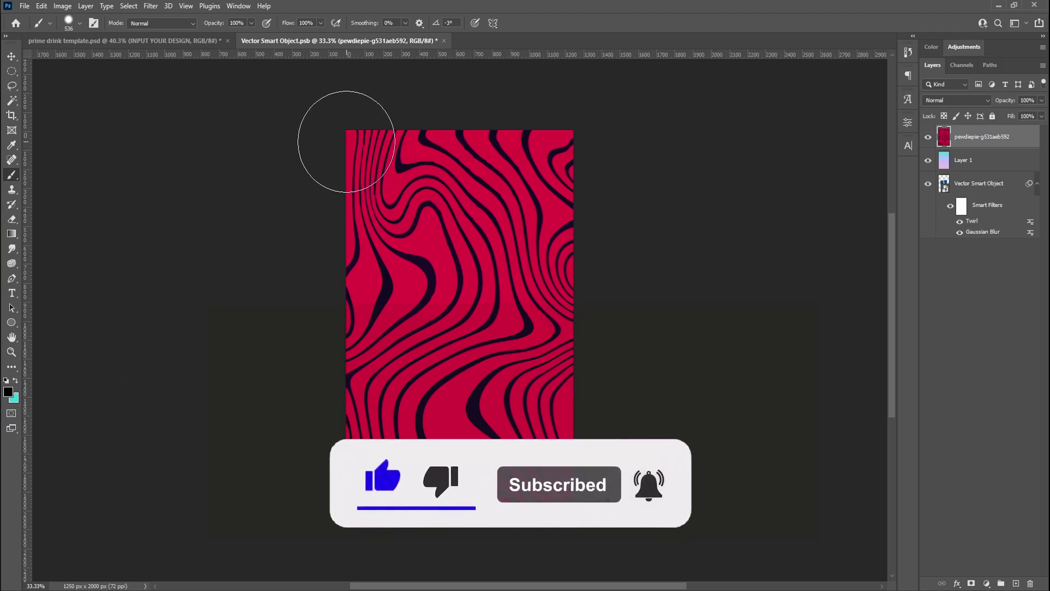
{"action": "left_click_drag", "start_coordinate": [345, 141], "coordinate": [498, 146]}
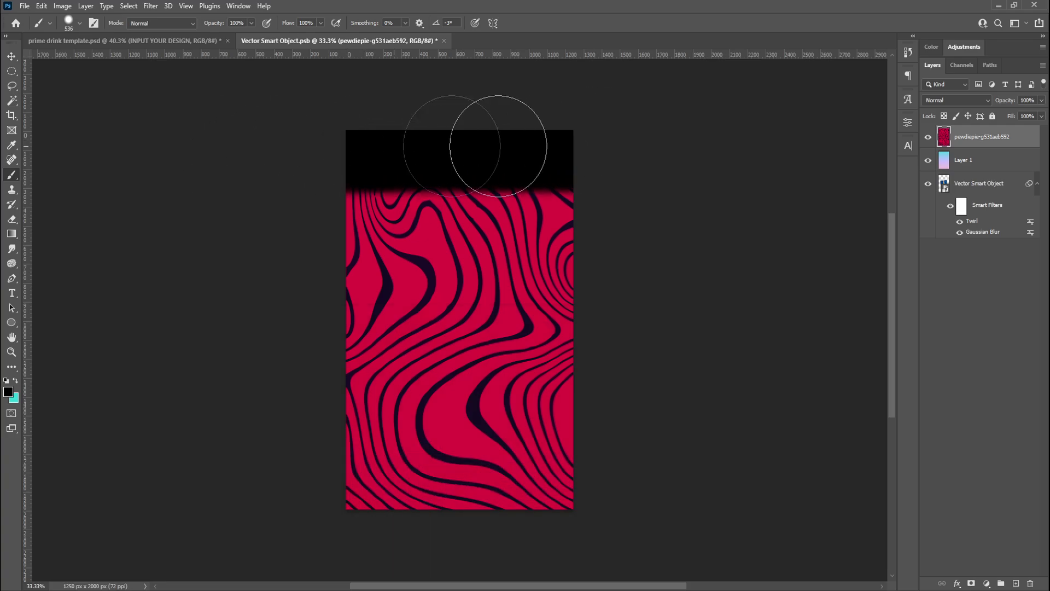
{"action": "key", "text": "ctrl+s"}
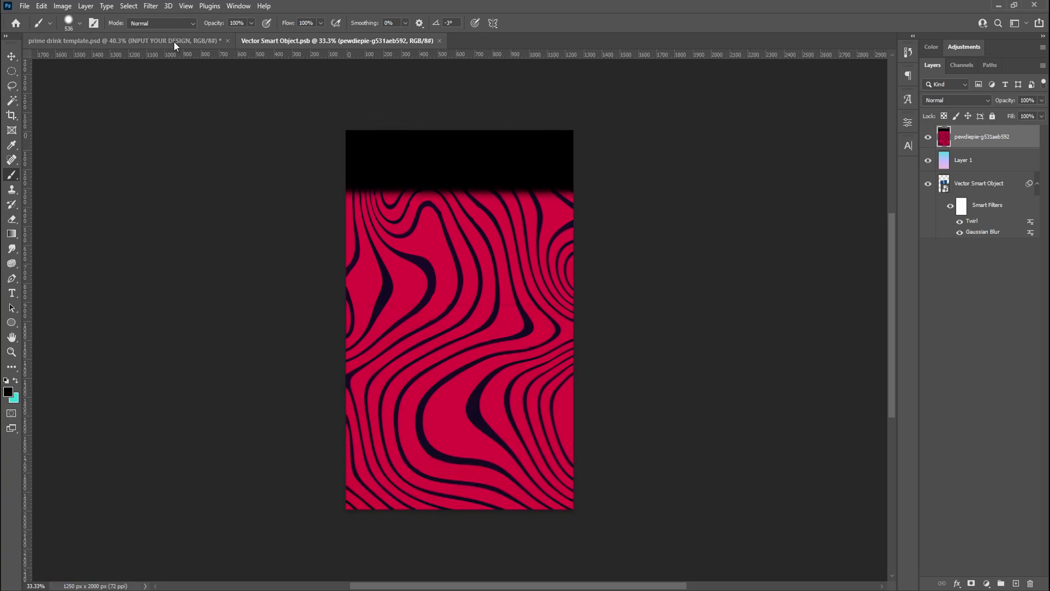
{"action": "left_click", "coordinate": [174, 40]}
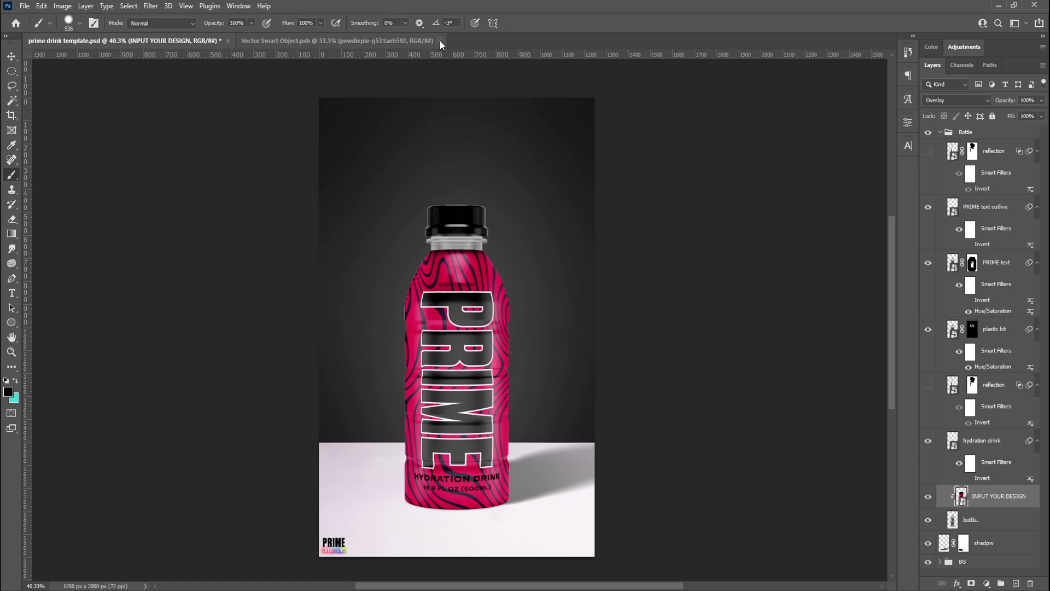
{"action": "left_click", "coordinate": [440, 40]}
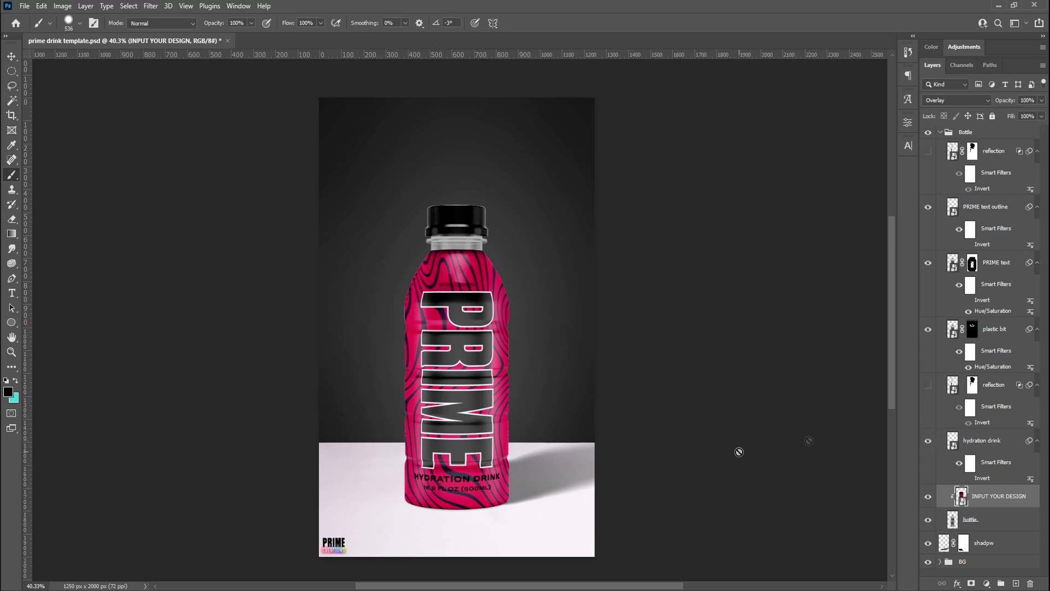
{"action": "scroll", "coordinate": [445, 487], "scroll_direction": "up", "scroll_amount": 2}
{"action": "scroll", "coordinate": [445, 488], "scroll_direction": "up", "scroll_amount": 3}
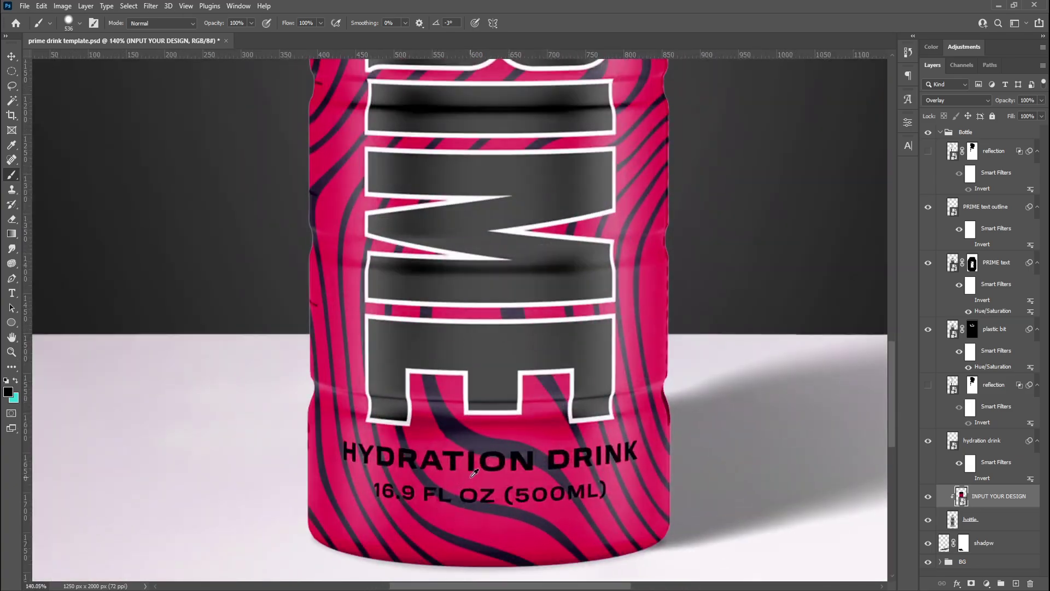
{"action": "left_click", "coordinate": [969, 478]}
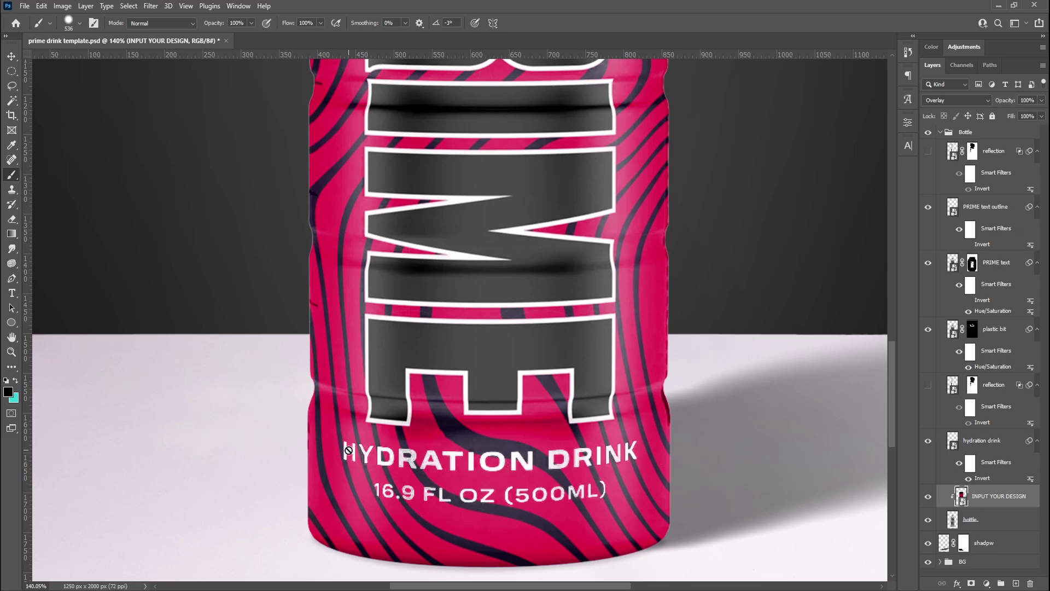
{"action": "left_click", "coordinate": [1016, 444]}
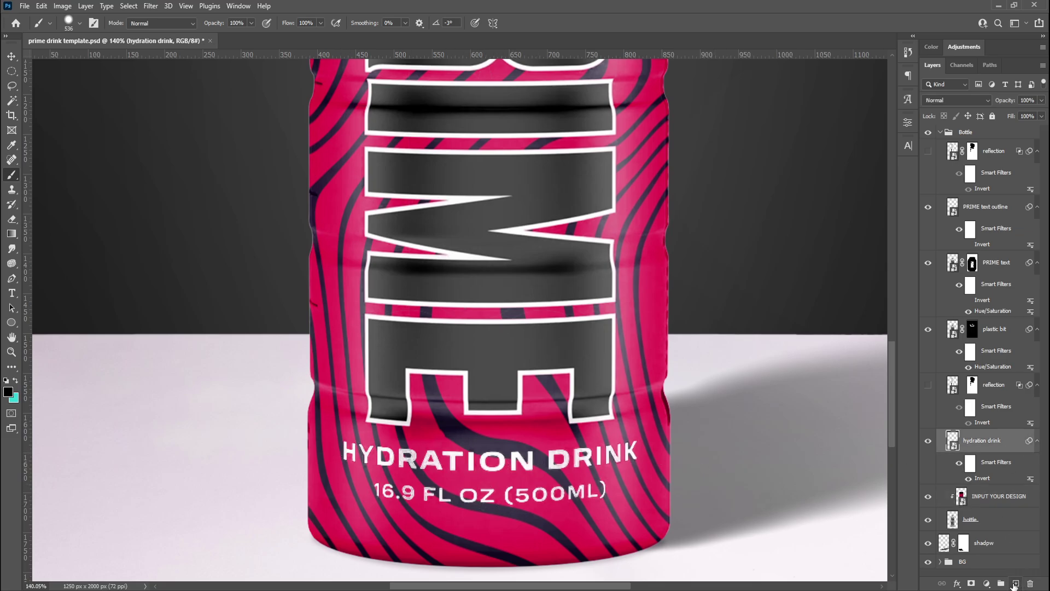
{"action": "left_click", "coordinate": [1015, 584]}
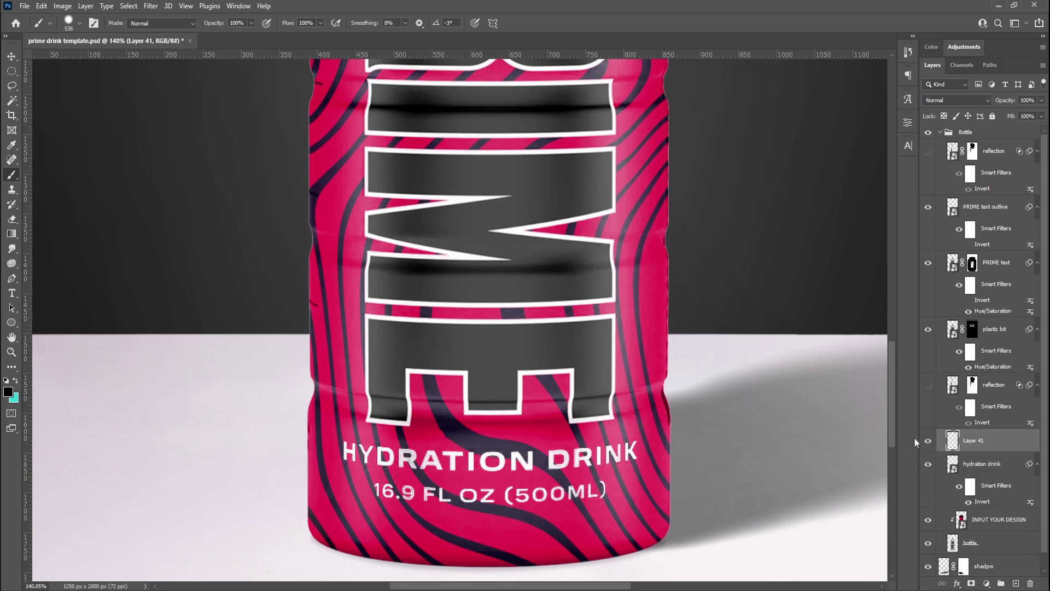
{"action": "left_click_drag", "start_coordinate": [944, 444], "coordinate": [958, 448]}
{"action": "left_click", "coordinate": [977, 452], "text": "alt"}
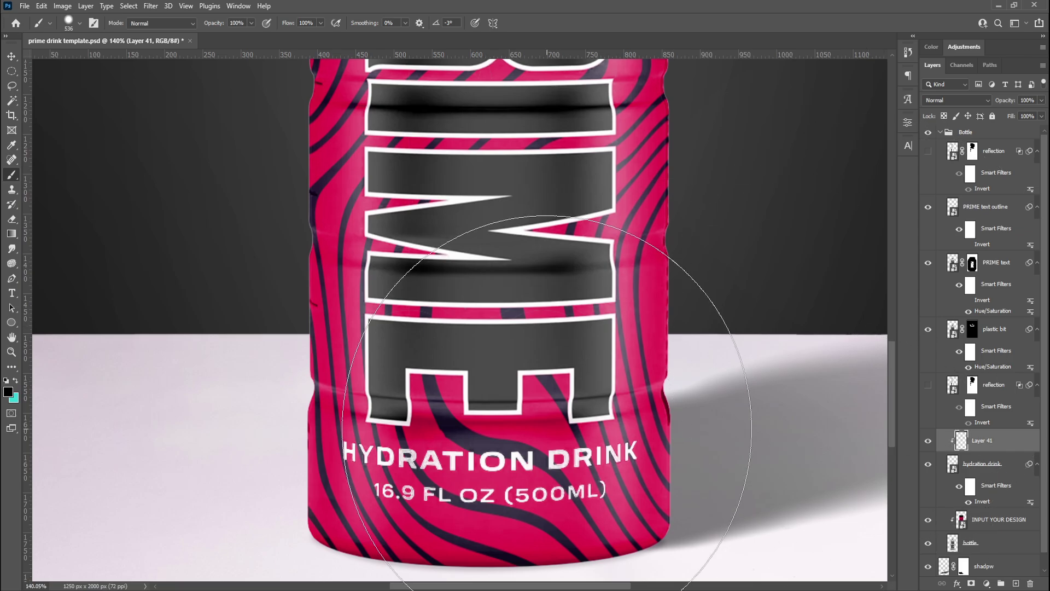
{"action": "key", "text": "x"}
{"action": "key", "text": "bracketleft"}
{"action": "key", "text": "bracketleft"}
{"action": "key", "text": "bracketleft"}
{"action": "left_click_drag", "start_coordinate": [318, 448], "coordinate": [616, 465]}
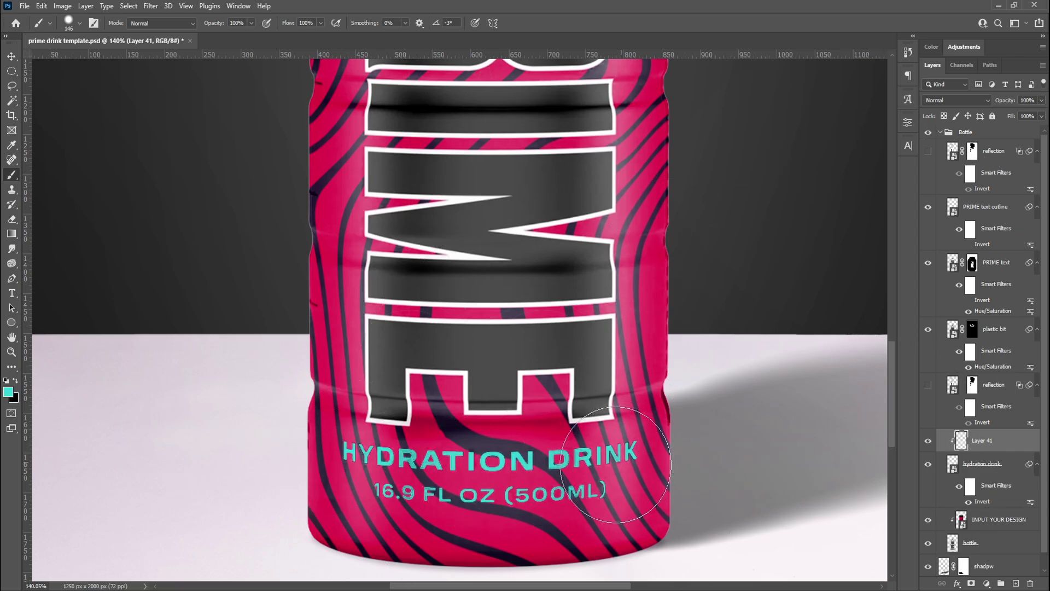
{"action": "key", "text": "Delete"}
{"action": "scroll", "coordinate": [664, 329], "scroll_direction": "up", "scroll_amount": 3}
{"action": "scroll", "coordinate": [664, 369], "scroll_direction": "up", "scroll_amount": 3}
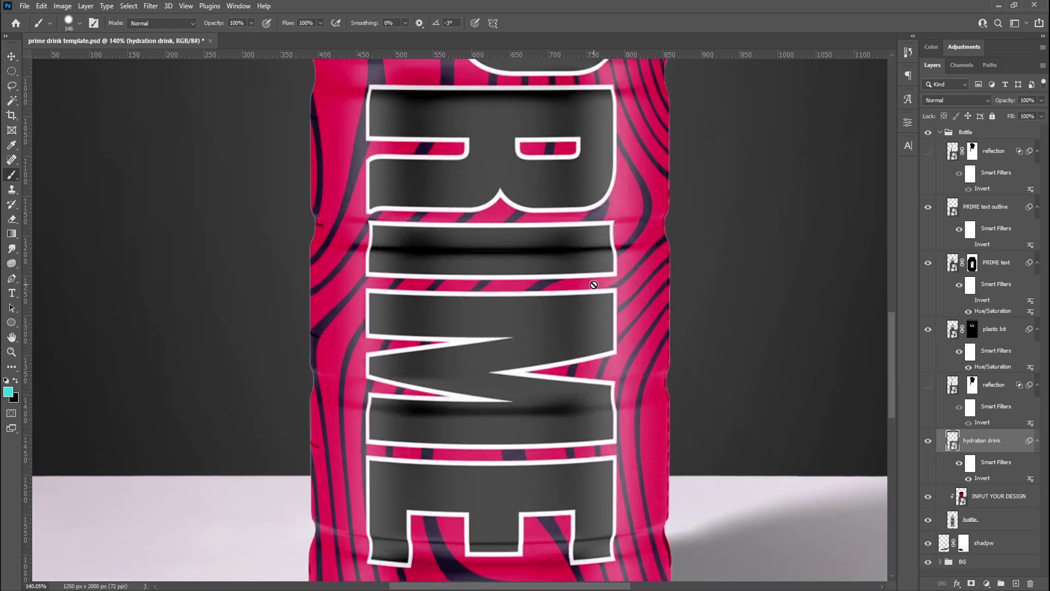
{"action": "scroll", "coordinate": [551, 351], "scroll_direction": "down", "scroll_amount": 3}
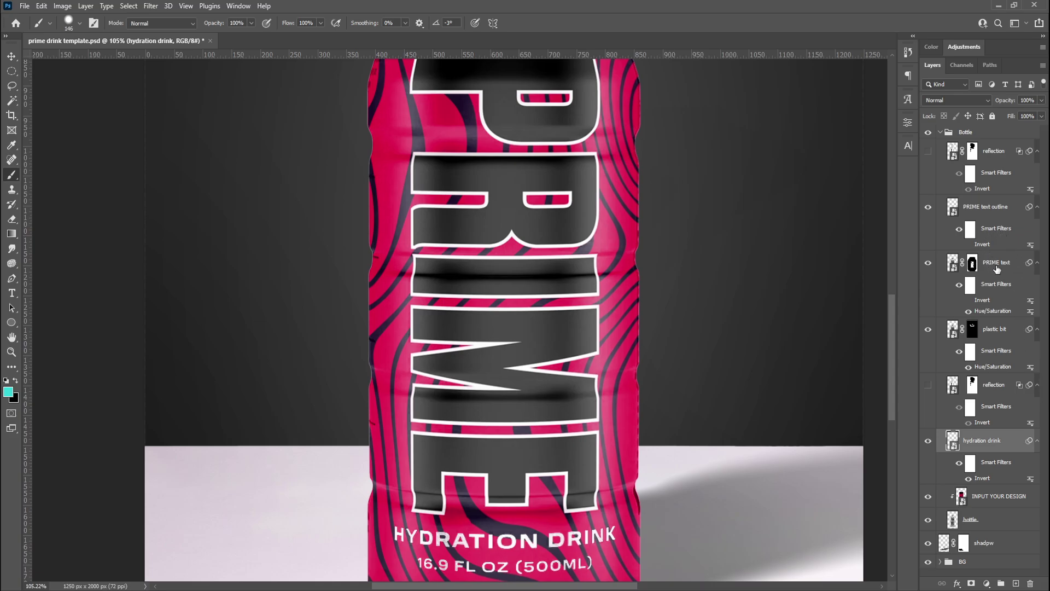
{"action": "left_click", "coordinate": [997, 269]}
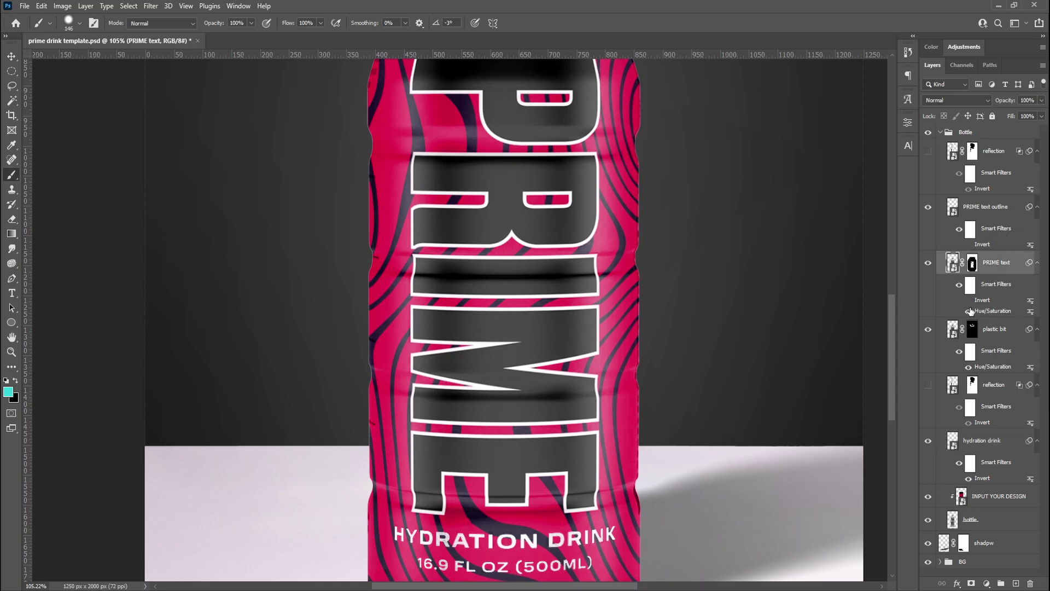
{"action": "left_click", "coordinate": [970, 301]}
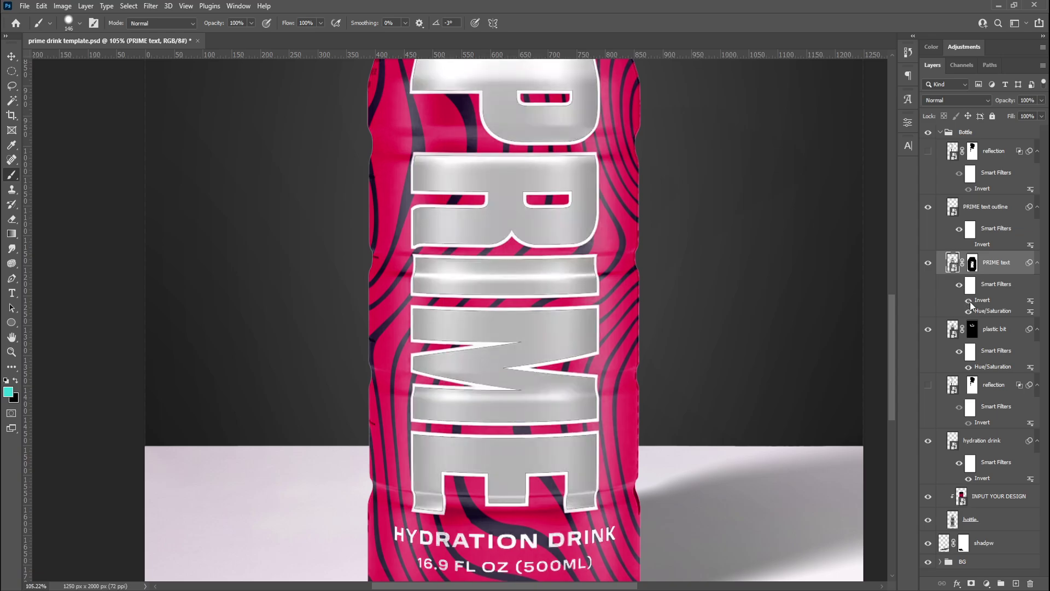
{"action": "left_click", "coordinate": [969, 300]}
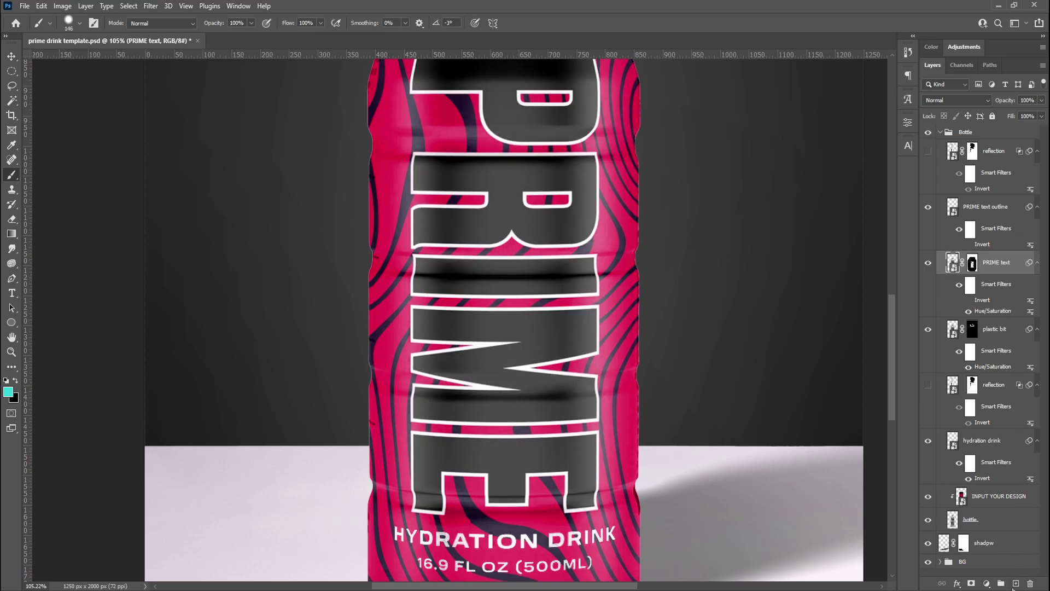
{"action": "left_click", "coordinate": [1016, 583]}
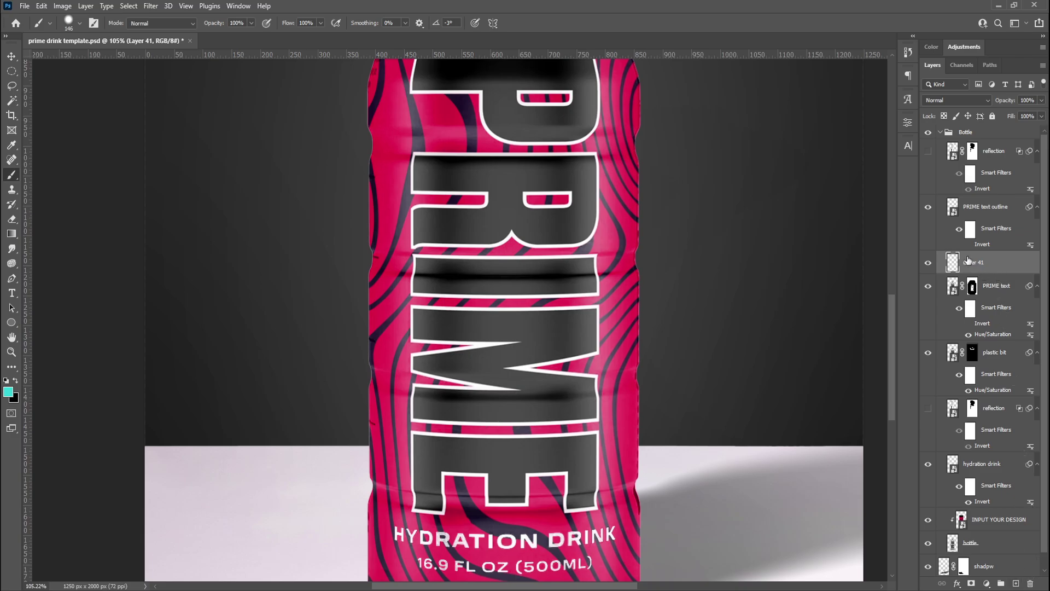
{"action": "left_click", "coordinate": [968, 273], "text": "alt"}
{"action": "scroll", "coordinate": [485, 175], "scroll_direction": "up", "scroll_amount": 1}
{"action": "mouse_move", "coordinate": [485, 174]}
{"action": "left_mouse_down"}
{"action": "mouse_move", "coordinate": [460, 123]}
{"action": "mouse_move", "coordinate": [575, 164]}
{"action": "mouse_move", "coordinate": [459, 222]}
{"action": "mouse_move", "coordinate": [488, 263]}
{"action": "mouse_move", "coordinate": [566, 328]}
{"action": "mouse_move", "coordinate": [444, 387]}
{"action": "mouse_move", "coordinate": [575, 435]}
{"action": "mouse_move", "coordinate": [433, 484]}
{"action": "mouse_move", "coordinate": [574, 526]}
{"action": "mouse_move", "coordinate": [427, 542]}
{"action": "mouse_move", "coordinate": [459, 526]}
{"action": "left_mouse_up"}
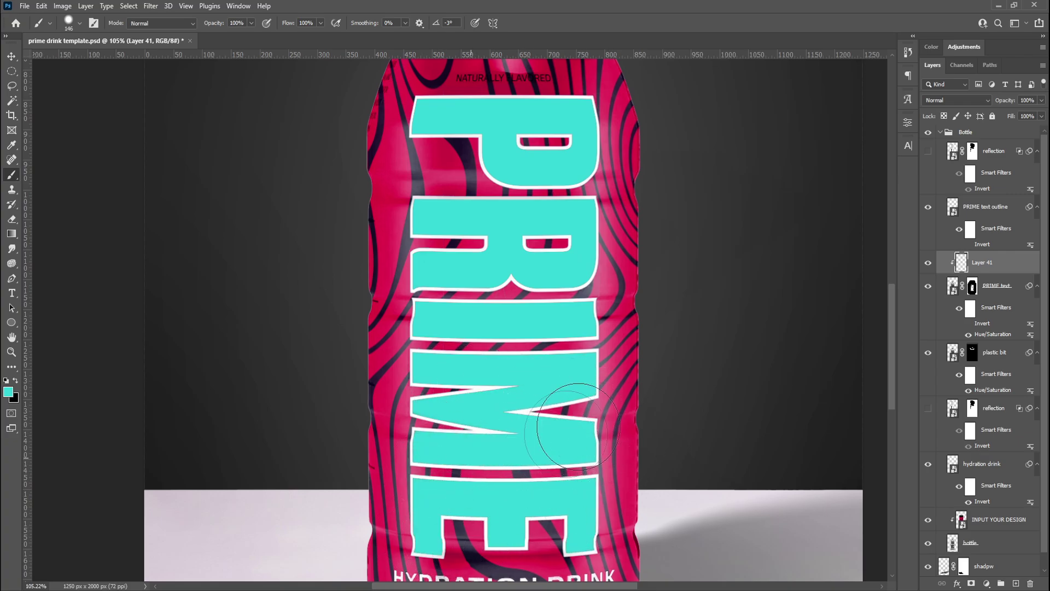
{"action": "key", "text": "Delete"}
{"action": "key", "text": "ctrl+0"}
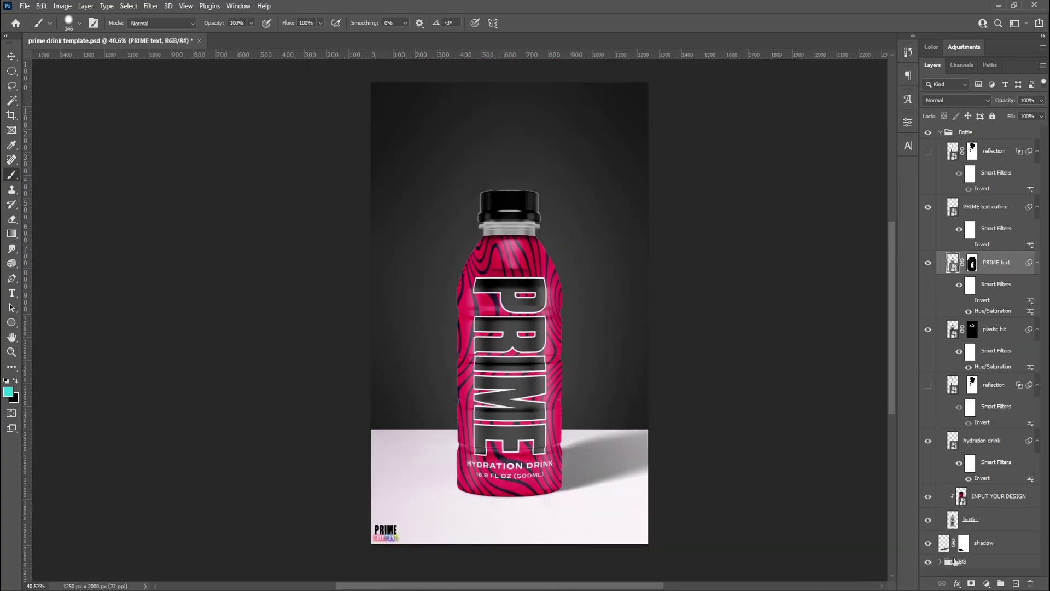
{"action": "scroll", "coordinate": [960, 526], "scroll_direction": "down", "scroll_amount": 1}
{"action": "scroll", "coordinate": [965, 492], "scroll_direction": "down", "scroll_amount": 1}
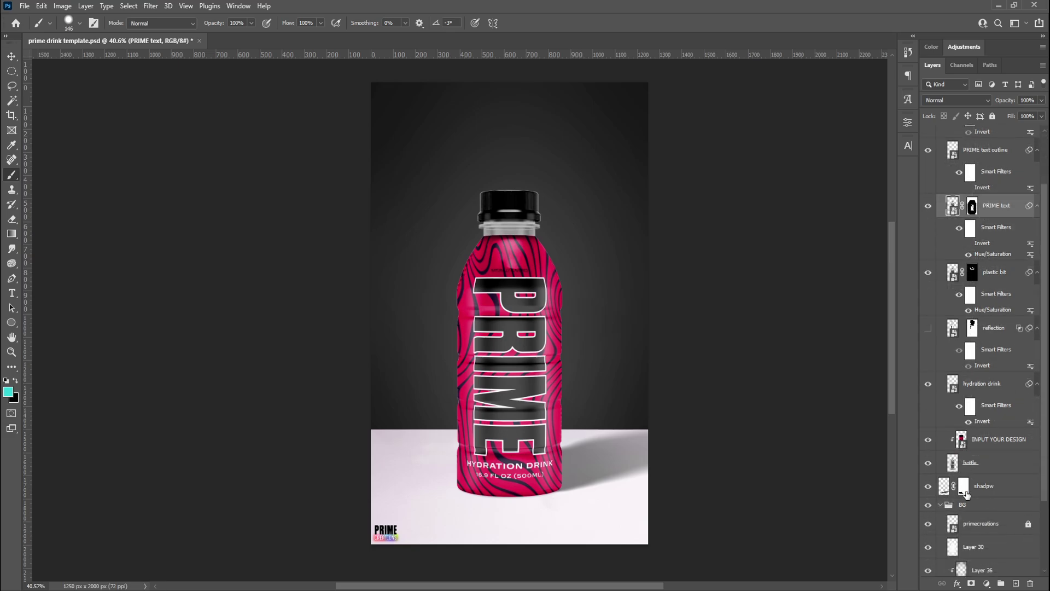
{"action": "scroll", "coordinate": [965, 492], "scroll_direction": "down", "scroll_amount": 2}
{"action": "scroll", "coordinate": [967, 493], "scroll_direction": "down", "scroll_amount": 2}
- Shift the Hue/Saturation hue on BG group's Layer 35 copy to turn the backdrop dark red
{"action": "left_click", "coordinate": [1001, 486]}
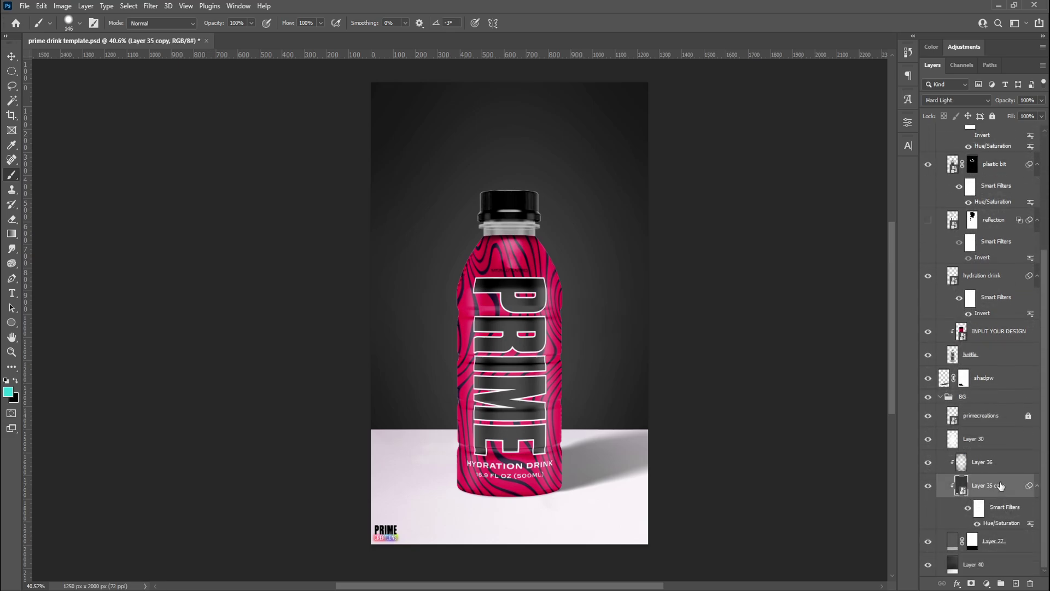
{"action": "left_click", "coordinate": [977, 524]}
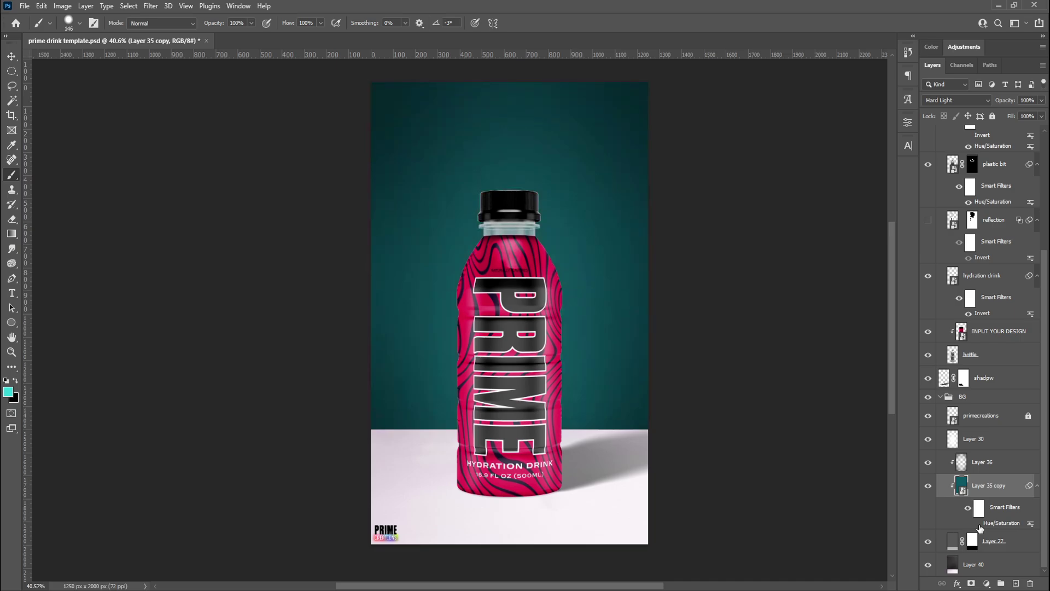
{"action": "left_click", "coordinate": [978, 524]}
{"action": "key", "text": "i"}
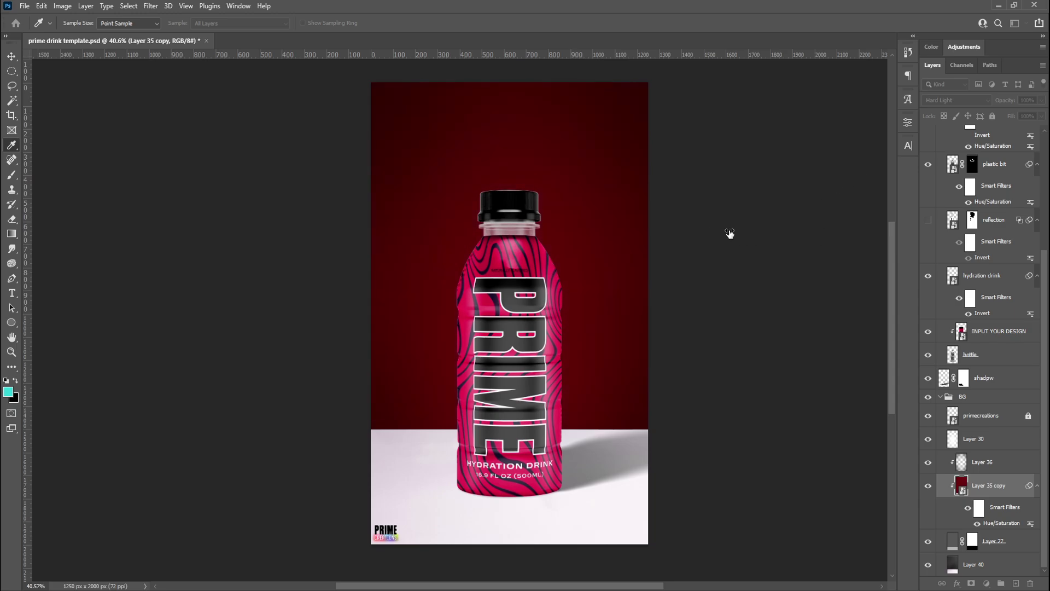
{"action": "left_click_drag", "start_coordinate": [725, 233], "coordinate": [702, 205]}
{"action": "key", "text": "b"}
{"action": "scroll", "coordinate": [665, 251], "scroll_direction": "down", "scroll_amount": 1}
{"action": "left_click_drag", "start_coordinate": [663, 227], "coordinate": [668, 251]}
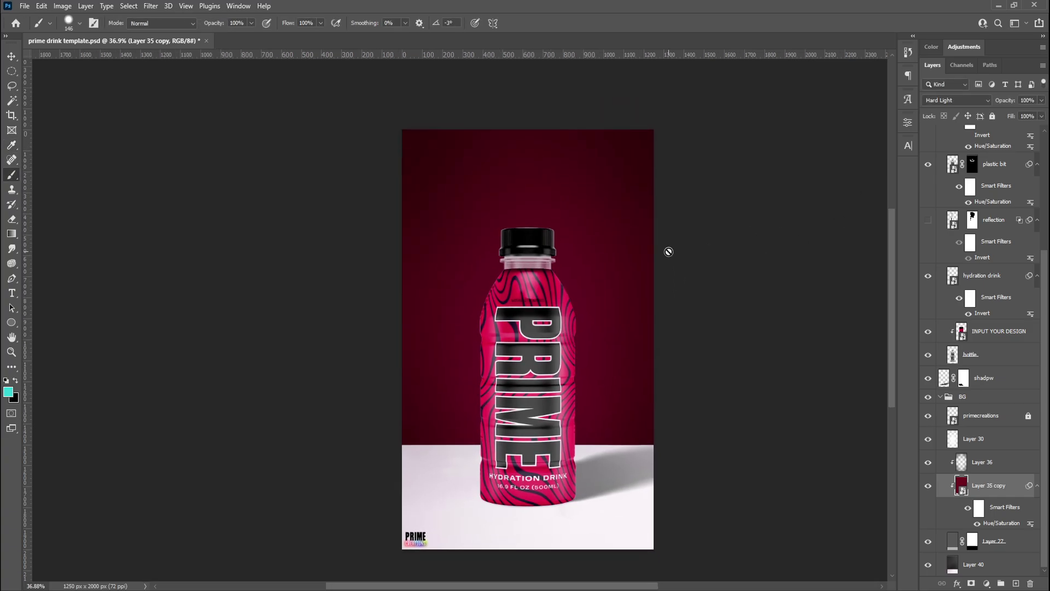